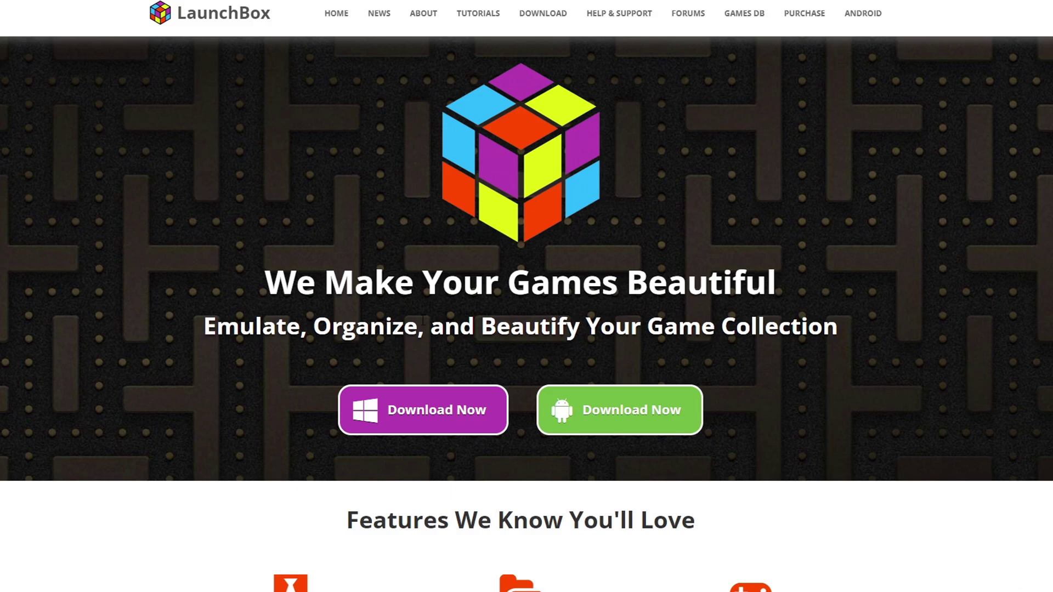
# Step: Request the Windows version of LaunchBox from its website and download the installer through the link in the e-mail
pyautogui.click(400, 416)
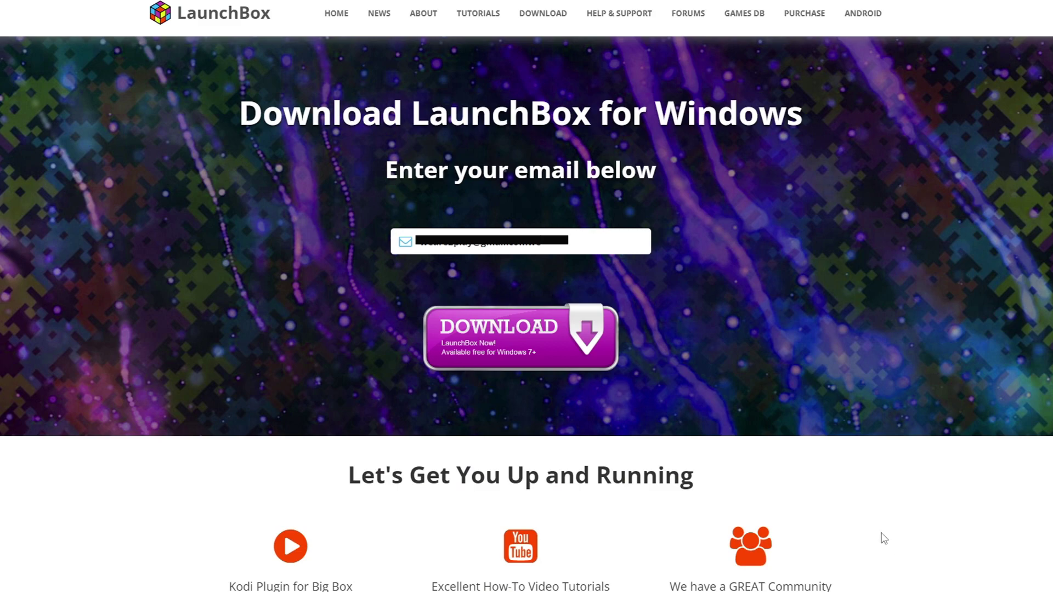
pyautogui.click(591, 328)
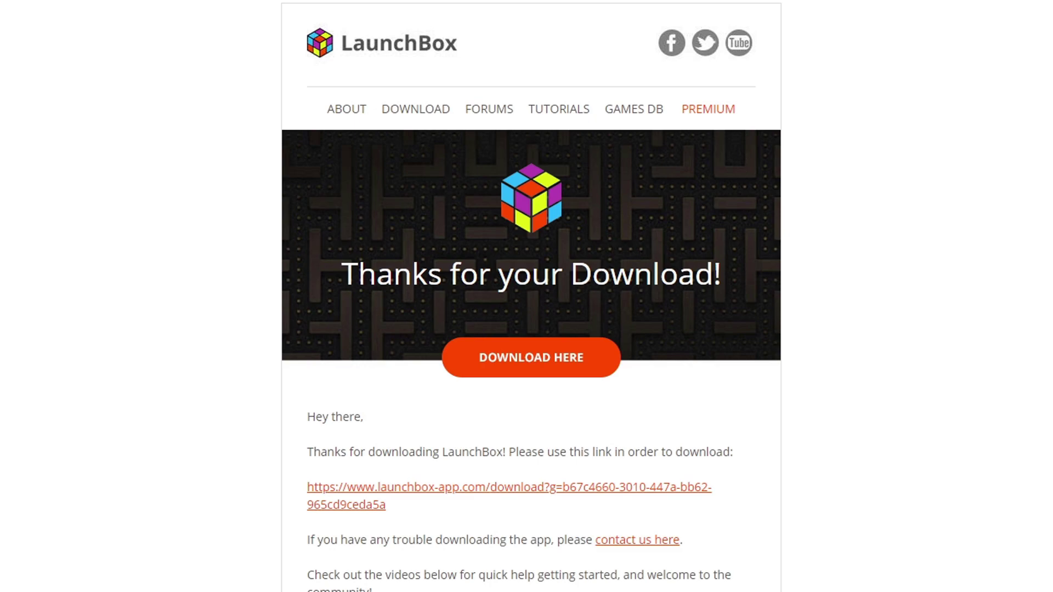
pyautogui.click(570, 362)
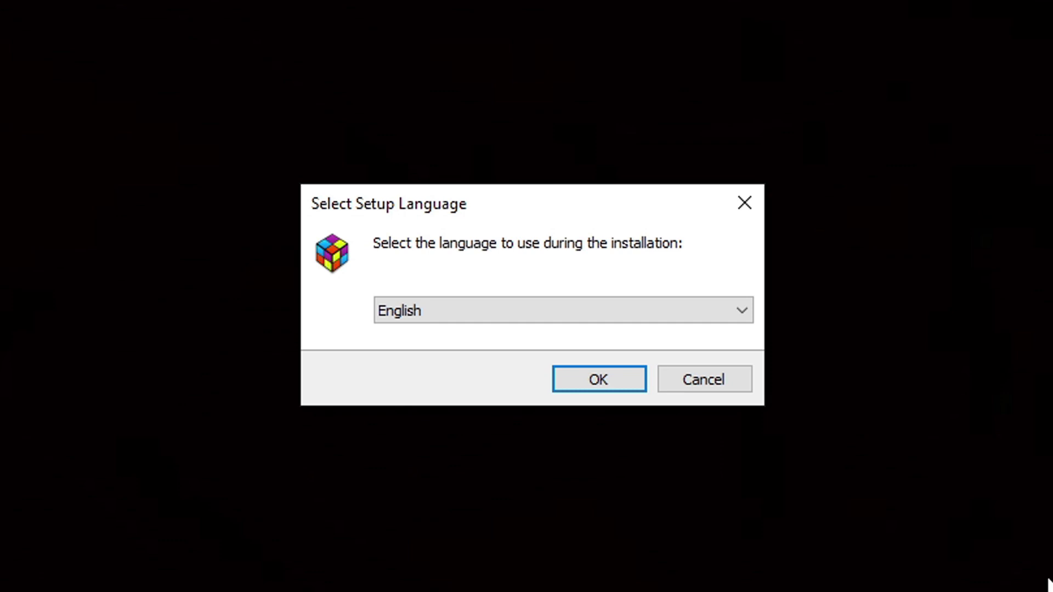
# Step: Start the LaunchBox setup in English and accept the license agreement
pyautogui.click(617, 381)
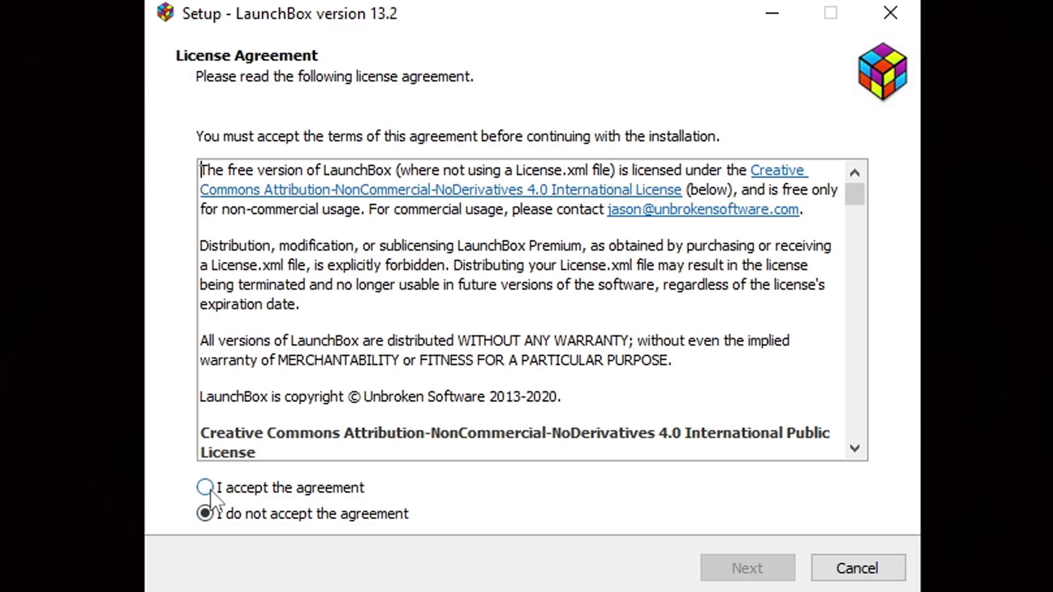
pyautogui.click(207, 487)
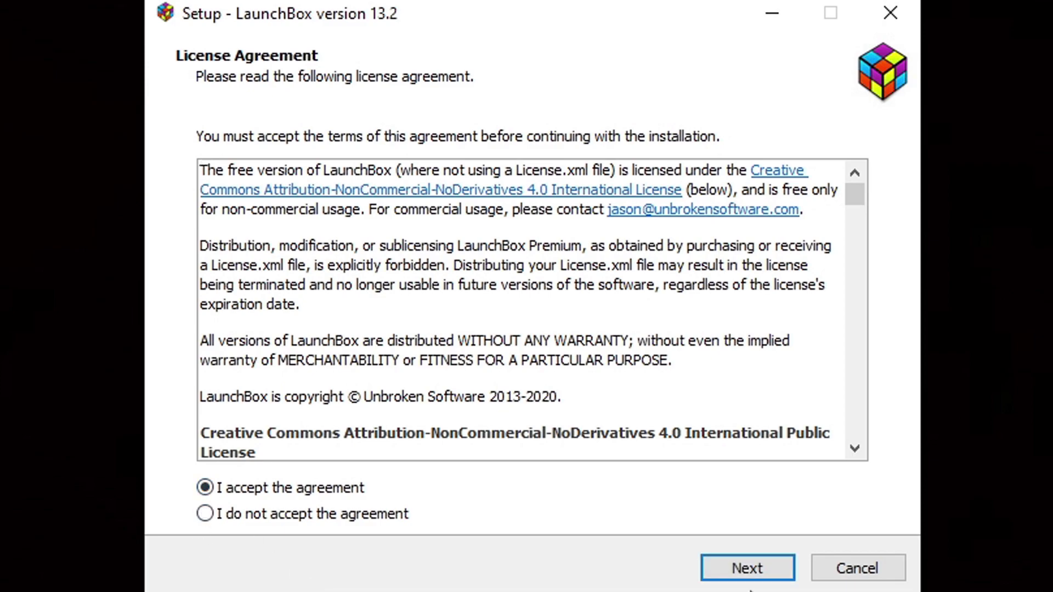
pyautogui.click(756, 576)
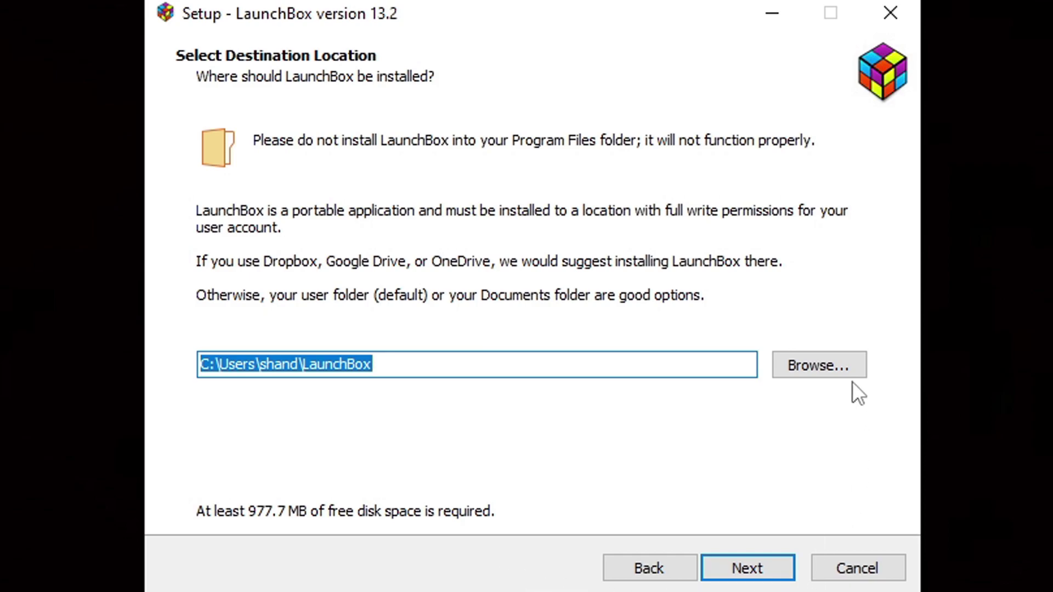
pyautogui.click(838, 363)
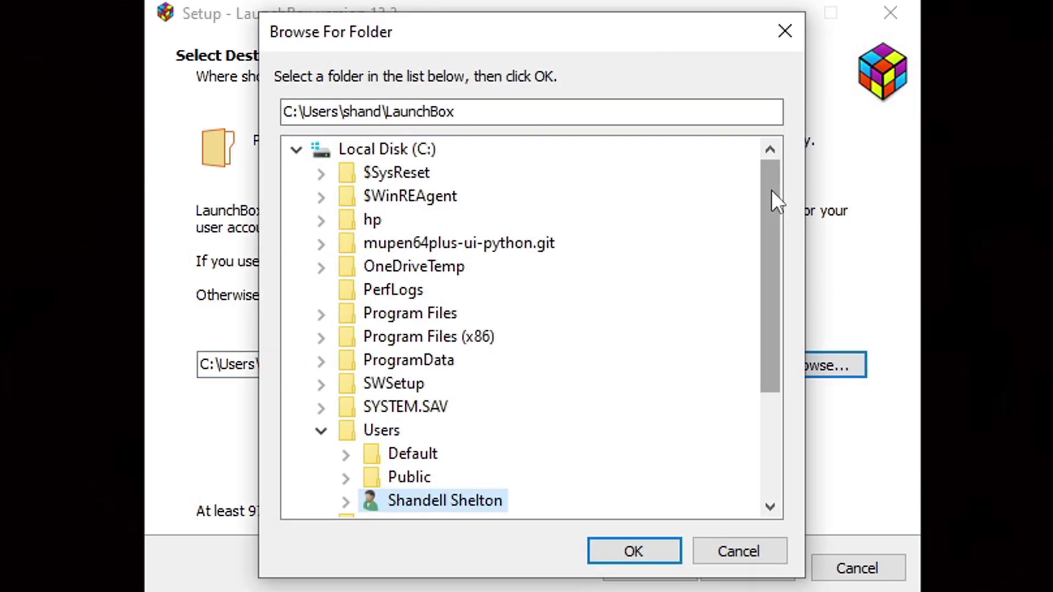
pyautogui.moveTo(771, 190); pyautogui.dragTo(773, 351)
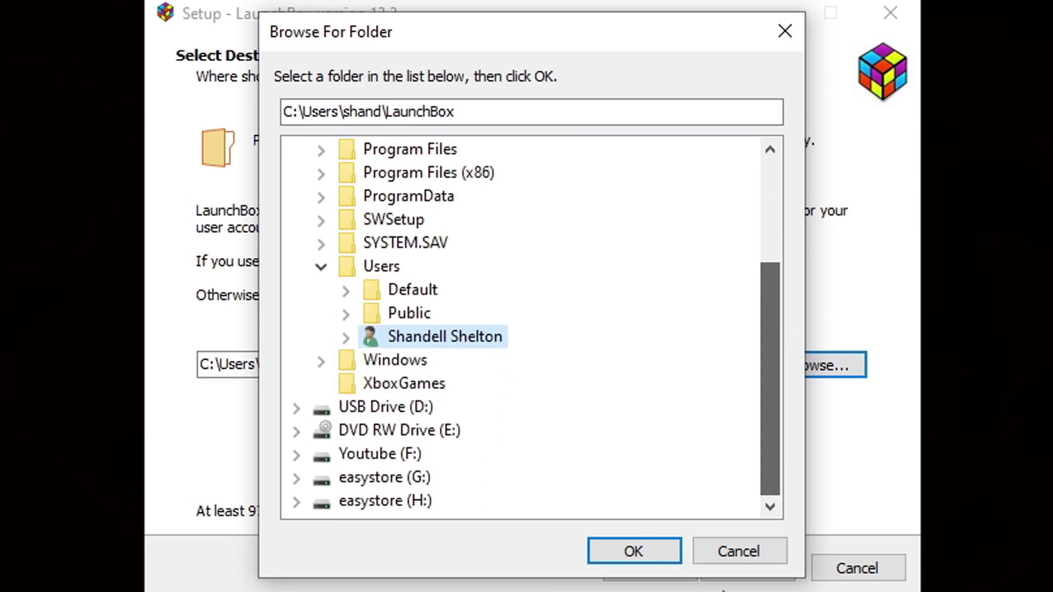
pyautogui.click(733, 554)
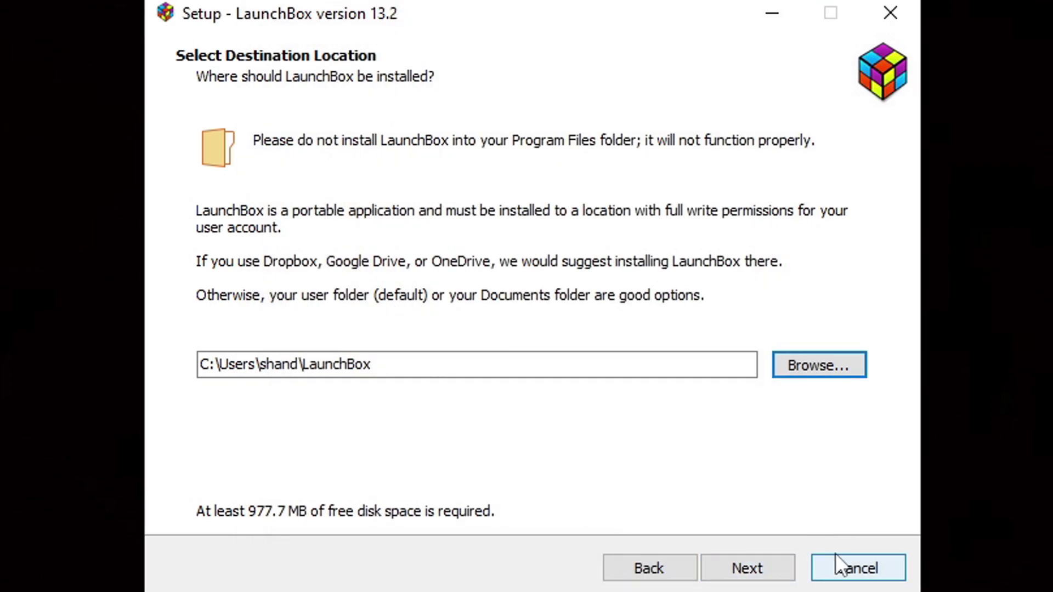
# Step: Install LaunchBox in the default destination folder with LaunchBox as the Start Menu folder
pyautogui.click(747, 568)
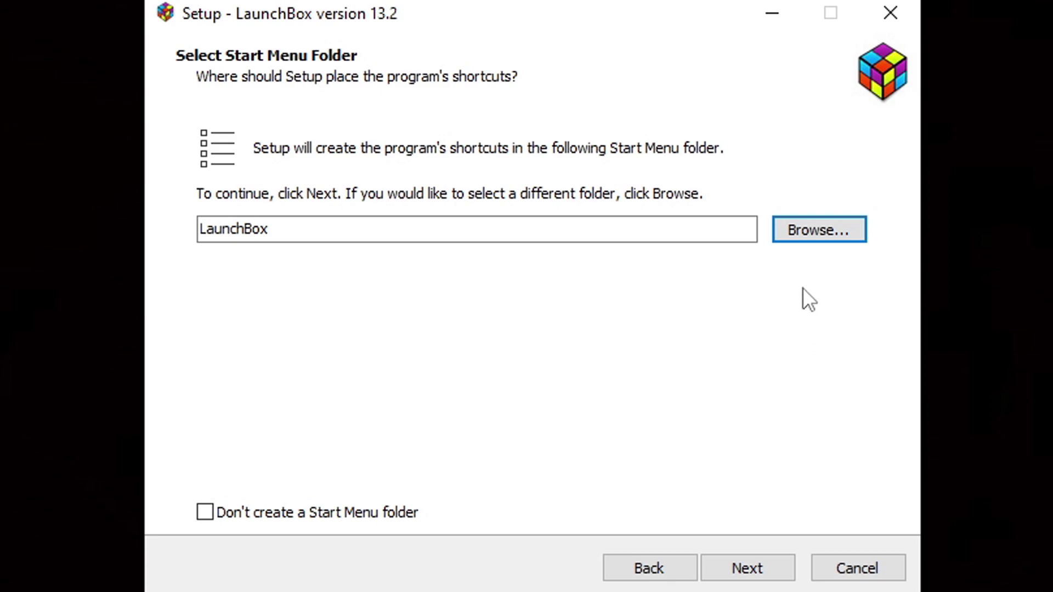
pyautogui.click(818, 231)
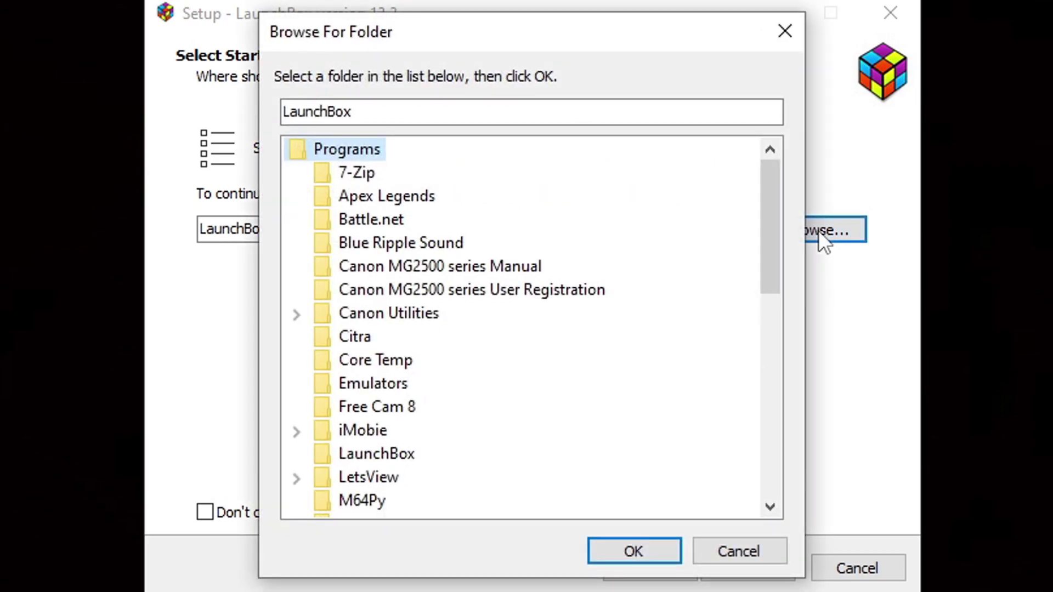
pyautogui.click(761, 553)
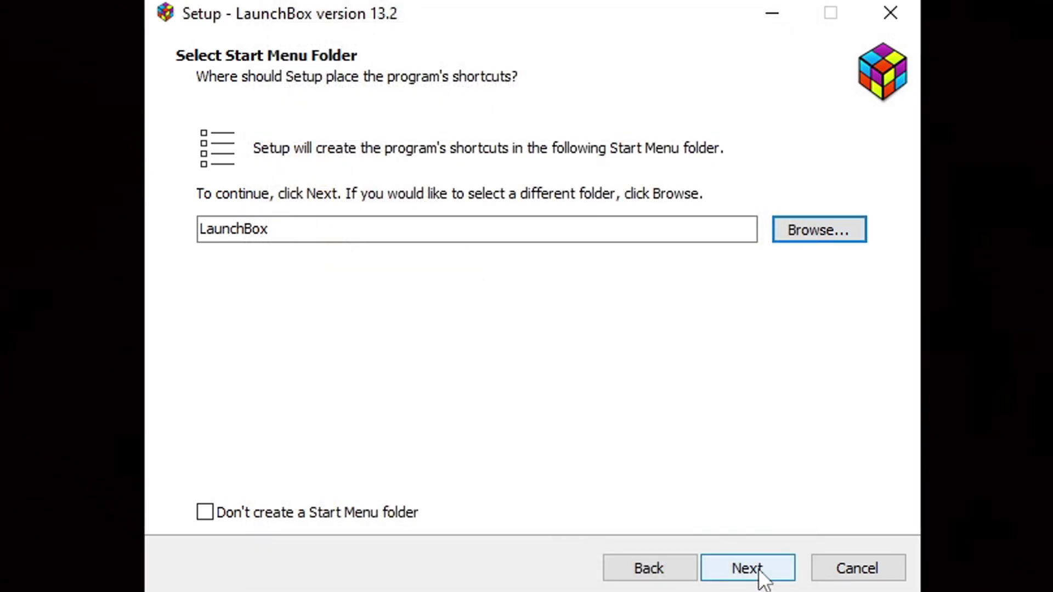
pyautogui.click(761, 570)
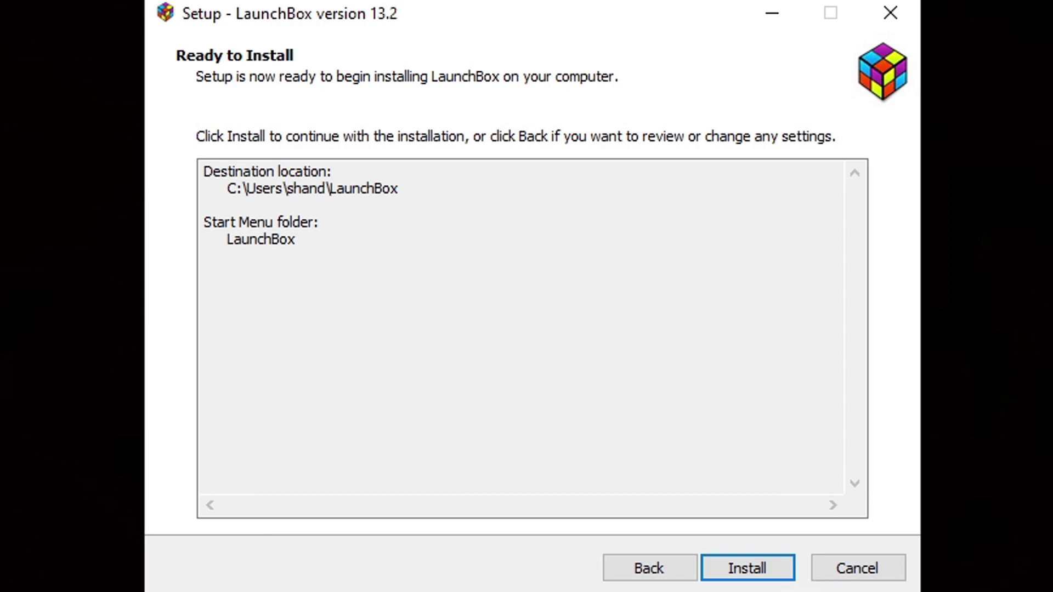
pyautogui.click(755, 563)
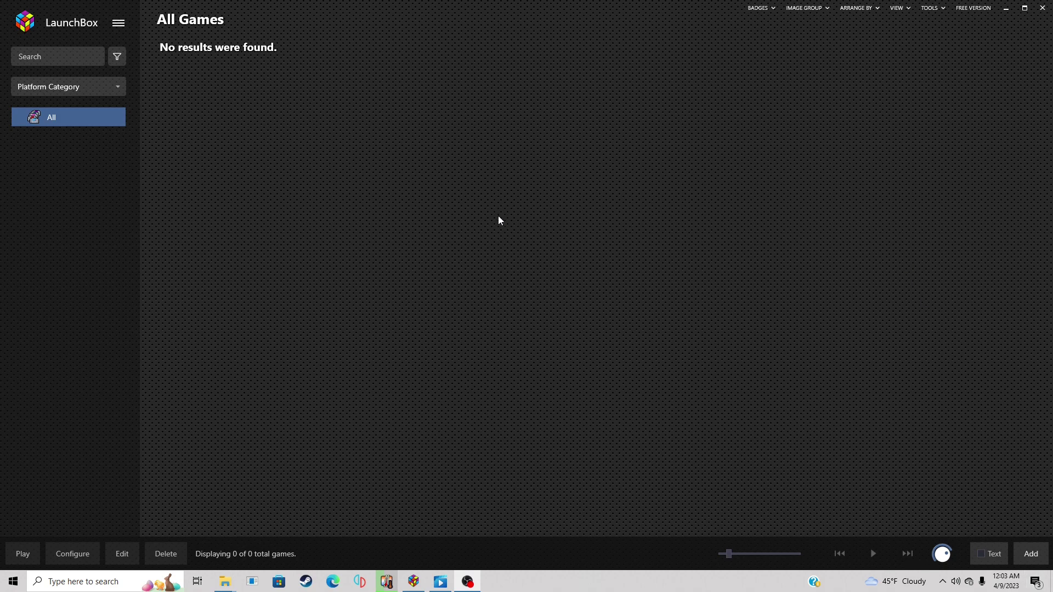
# Step: Bring all four disc images from the Gamecube games folder into the empty LaunchBox library to start an import
pyautogui.moveTo(228, 586)
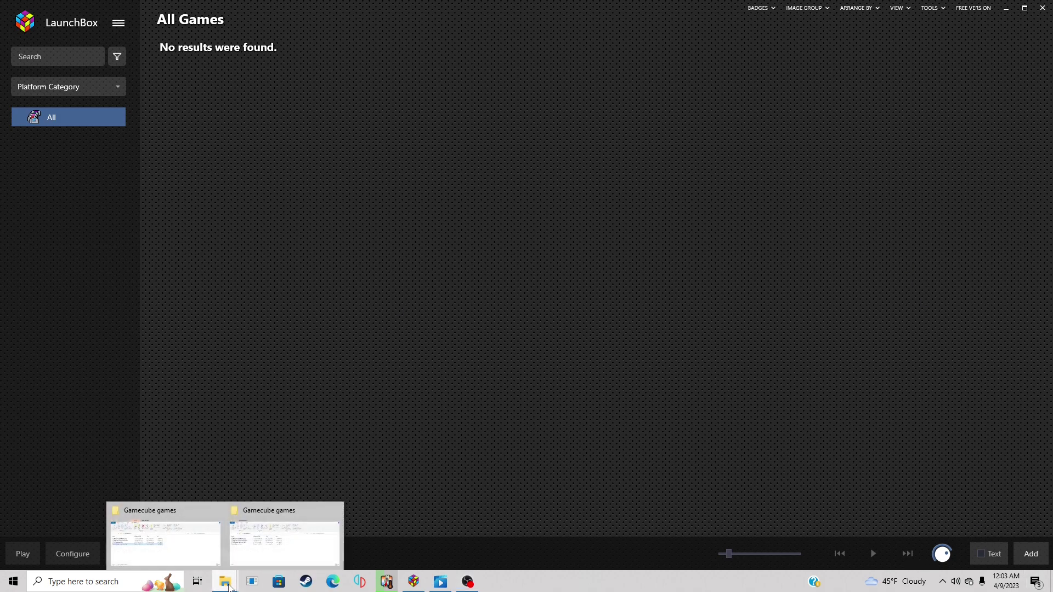
pyautogui.click(265, 548)
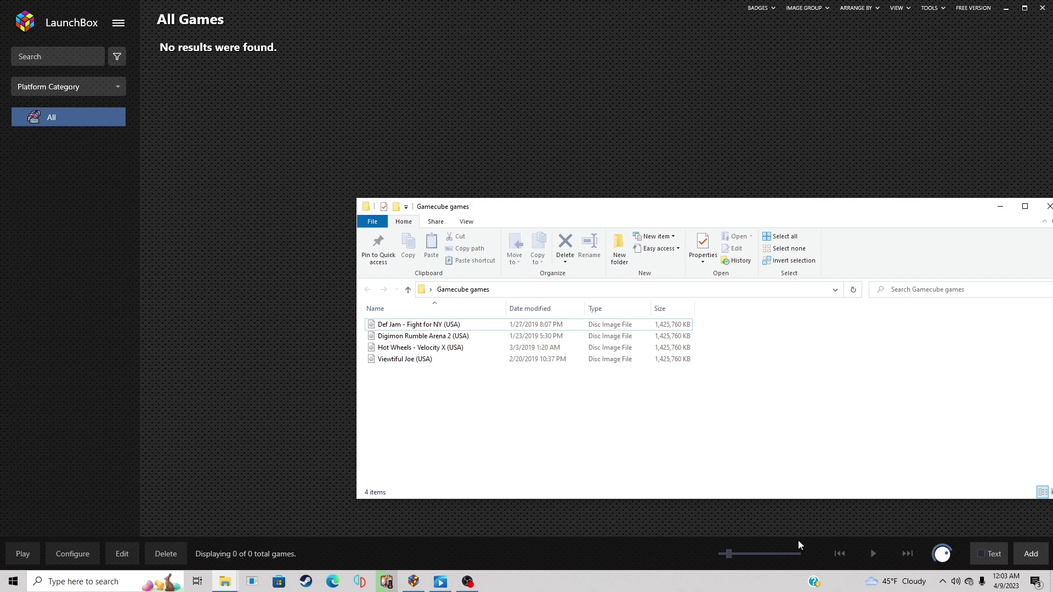
pyautogui.moveTo(394, 403); pyautogui.dragTo(405, 323)
pyautogui.moveTo(547, 331); pyautogui.dragTo(408, 284)
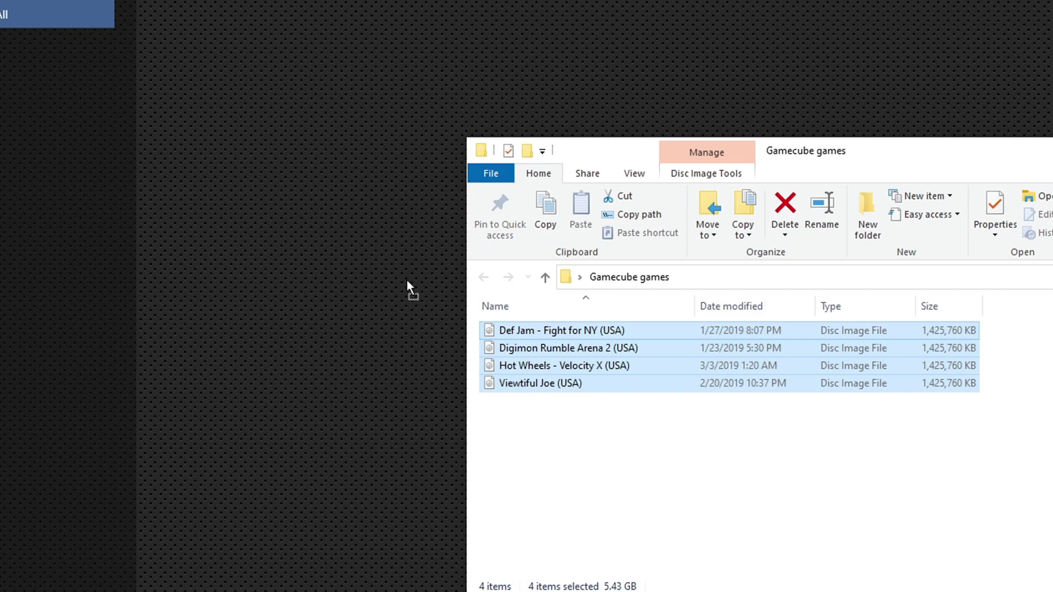
pyautogui.moveTo(357, 222); pyautogui.dragTo(357, 222)
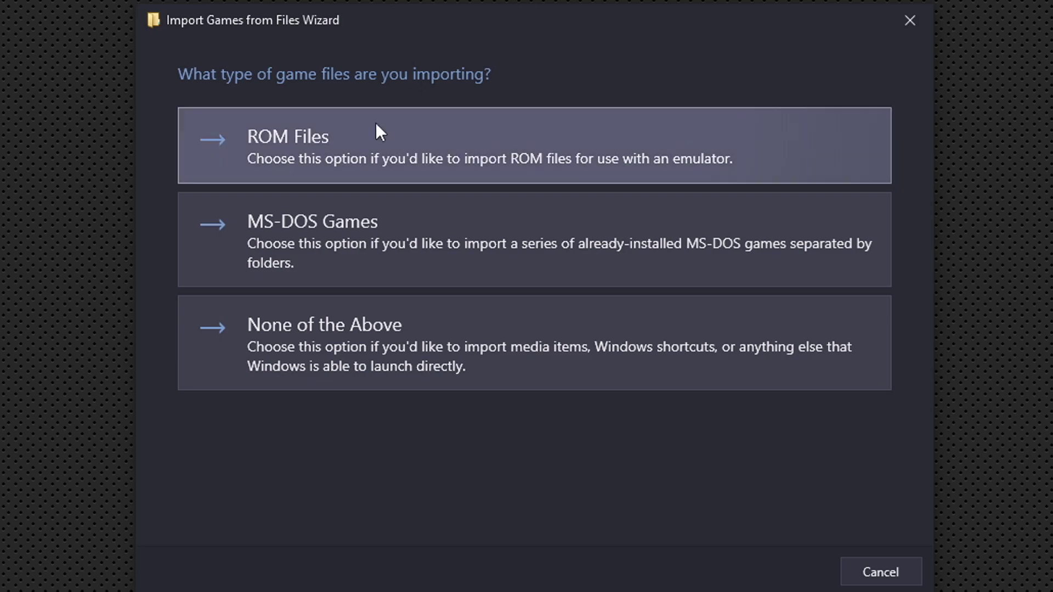
# Step: Import the files as ROM files for the Nintendo GameCube platform
pyautogui.click(377, 147)
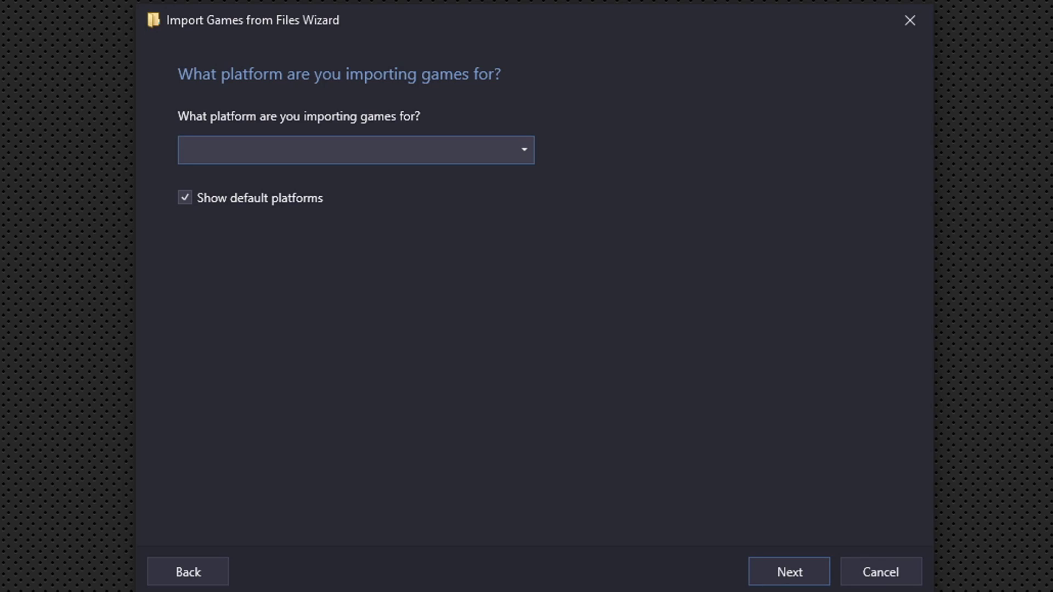
pyautogui.write('Nintendo 3DS')
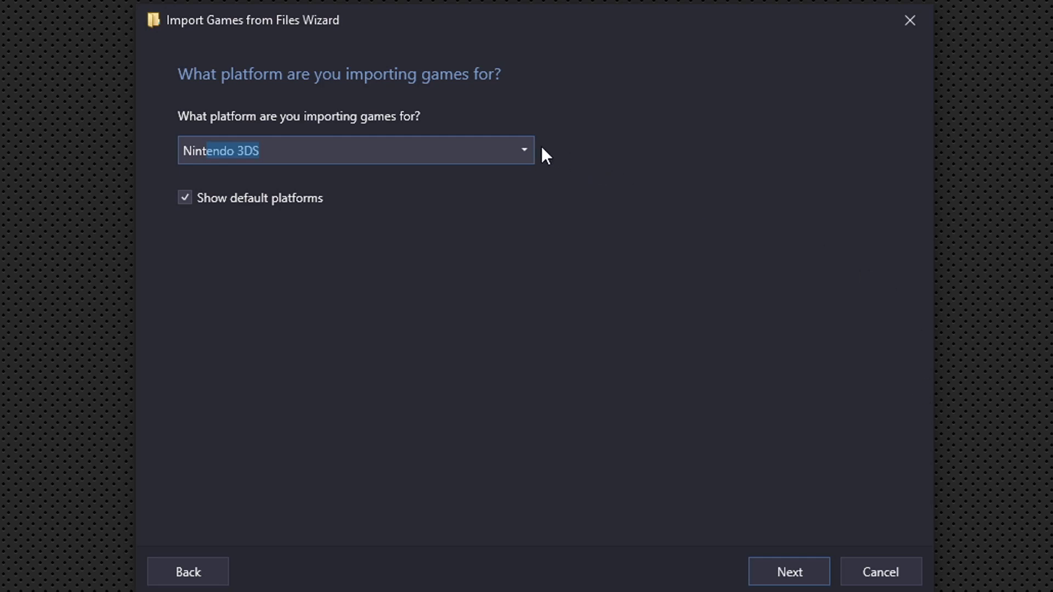
pyautogui.click(525, 149)
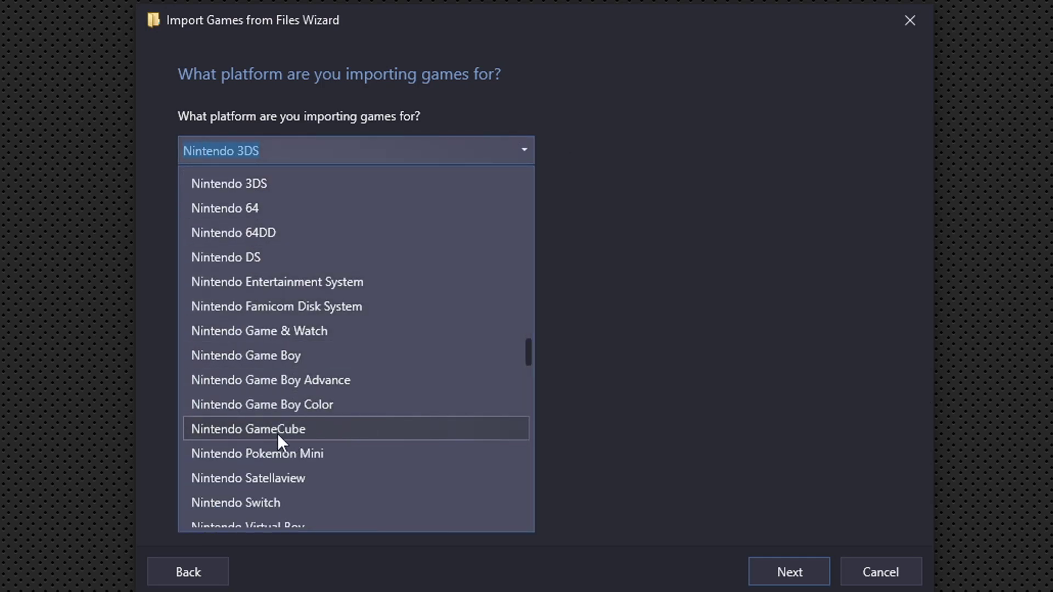
pyautogui.click(295, 430)
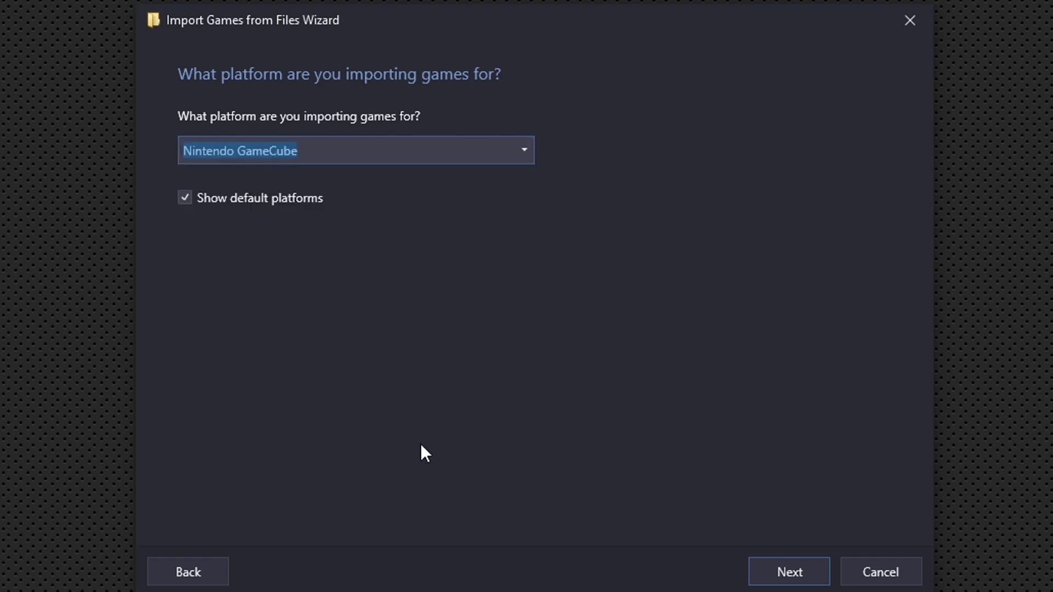
pyautogui.click(778, 570)
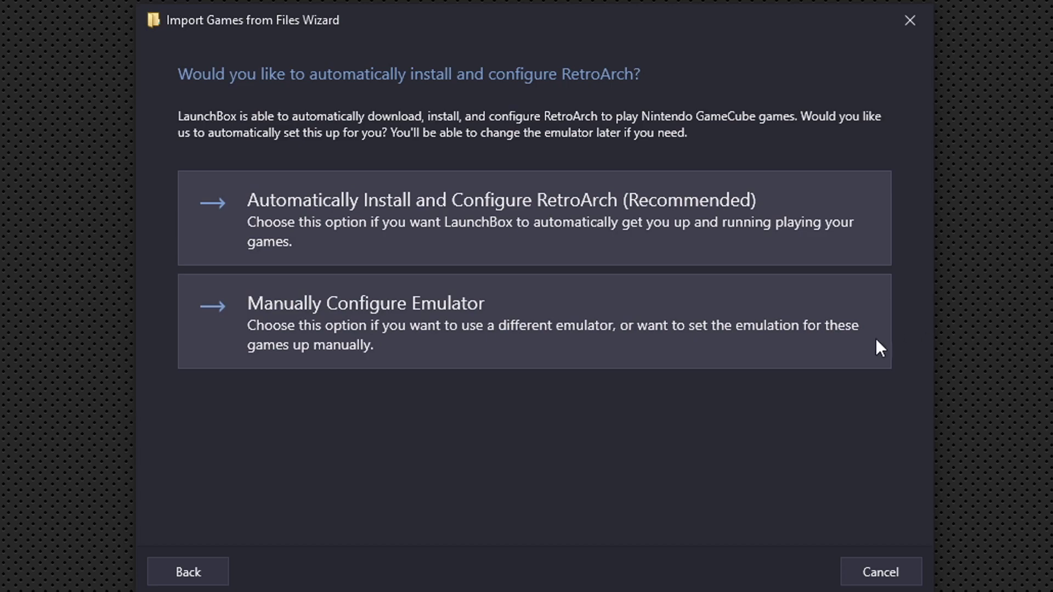
# Step: Configure the emulator manually by adding Dolphin with Dolphin.exe from the Dolphin-x64 folder on the desktop as its application path
pyautogui.click(666, 346)
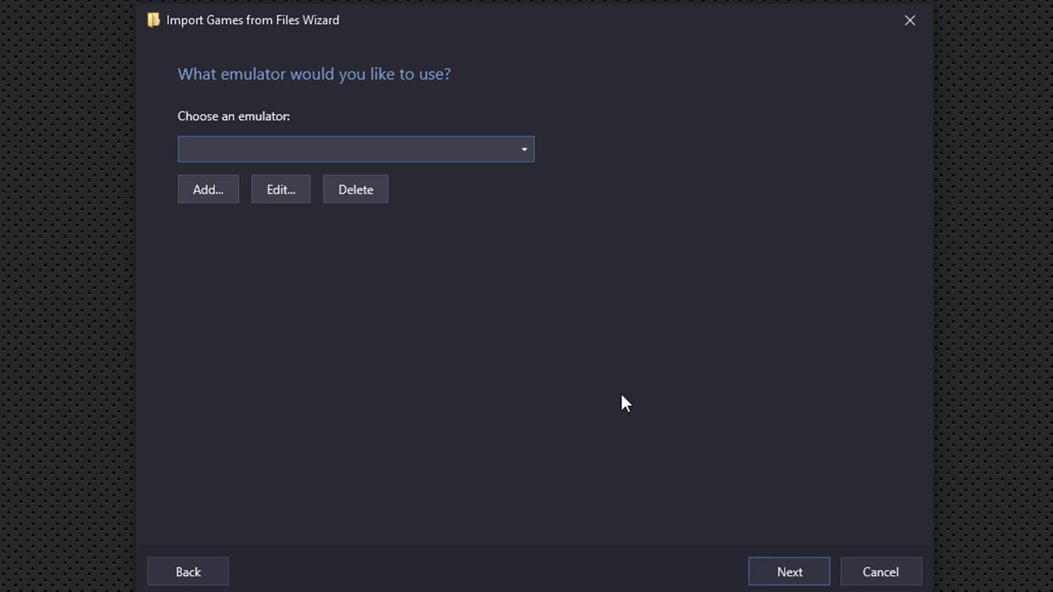
pyautogui.click(212, 193)
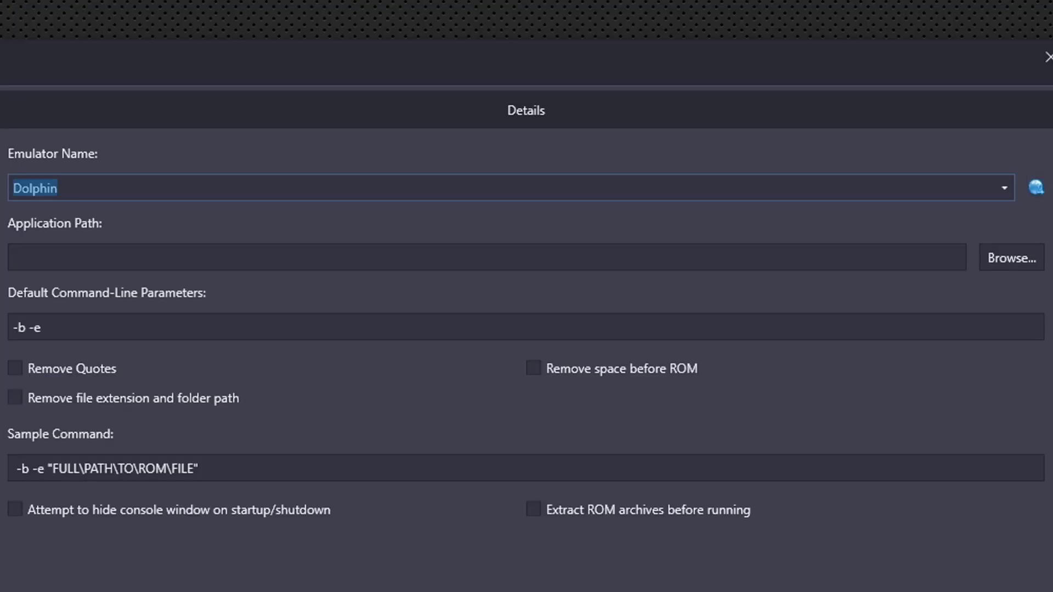
pyautogui.click(1019, 262)
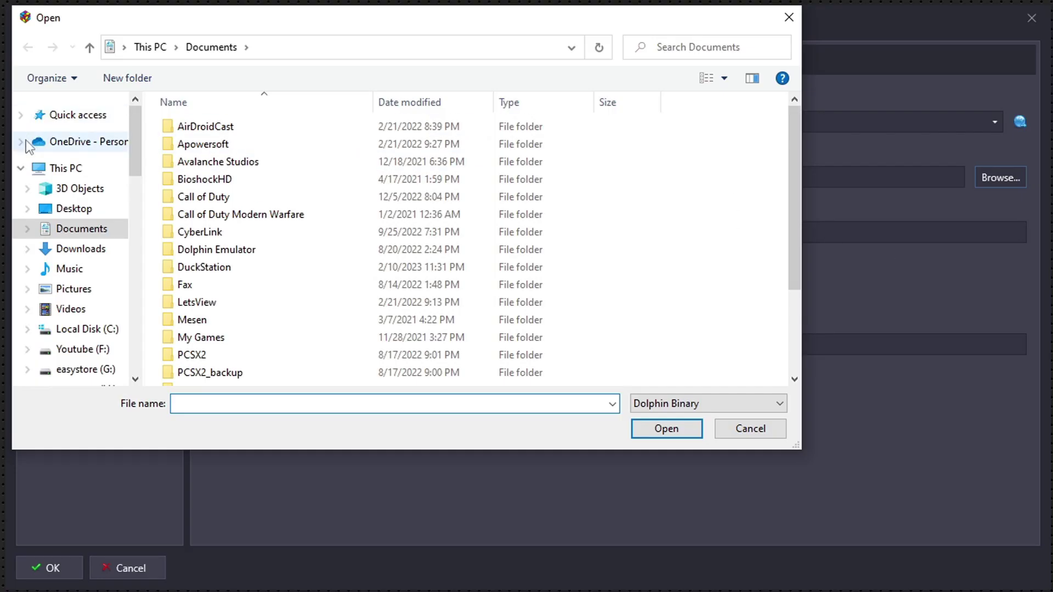
pyautogui.click(83, 209)
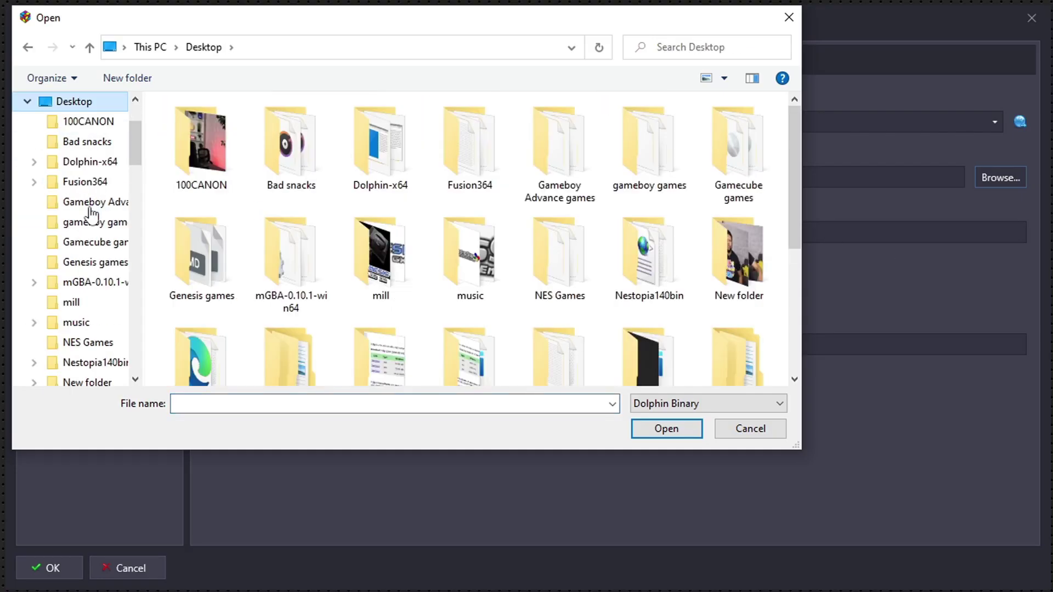
pyautogui.doubleClick(358, 147)
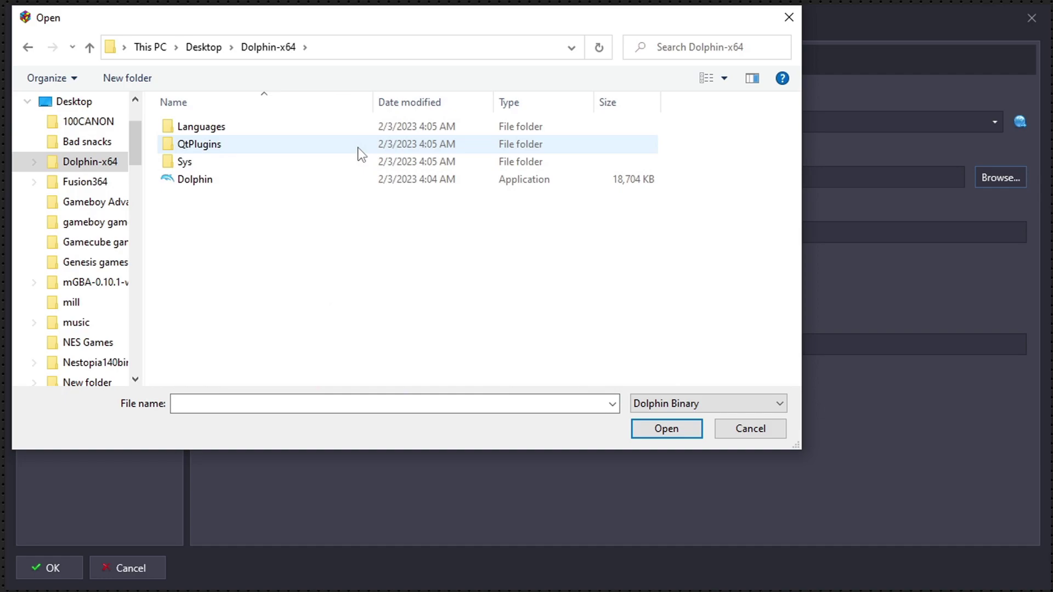
pyautogui.click(189, 179)
pyautogui.click(666, 433)
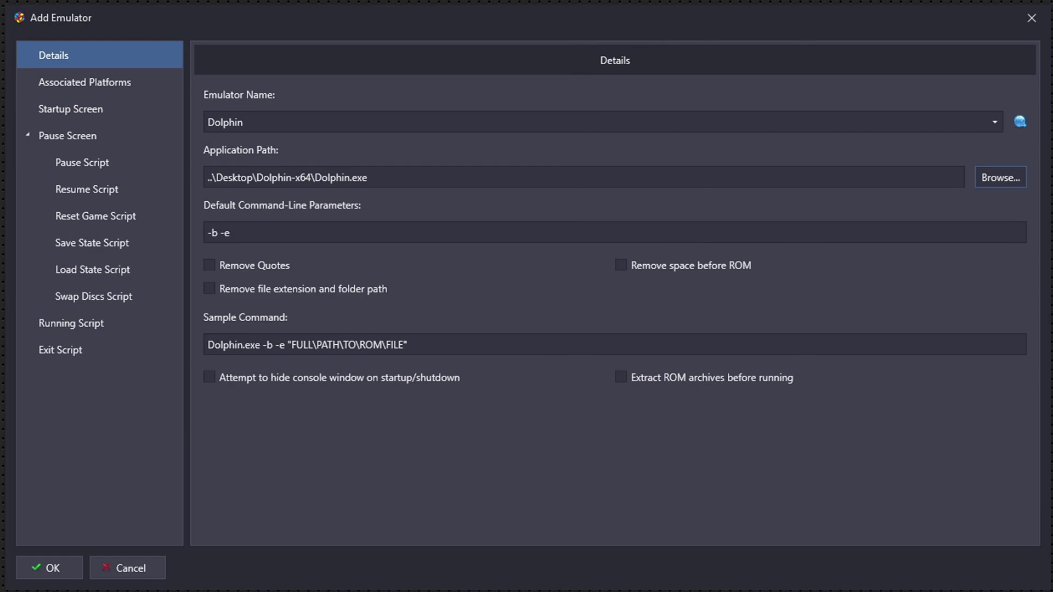
pyautogui.click(50, 570)
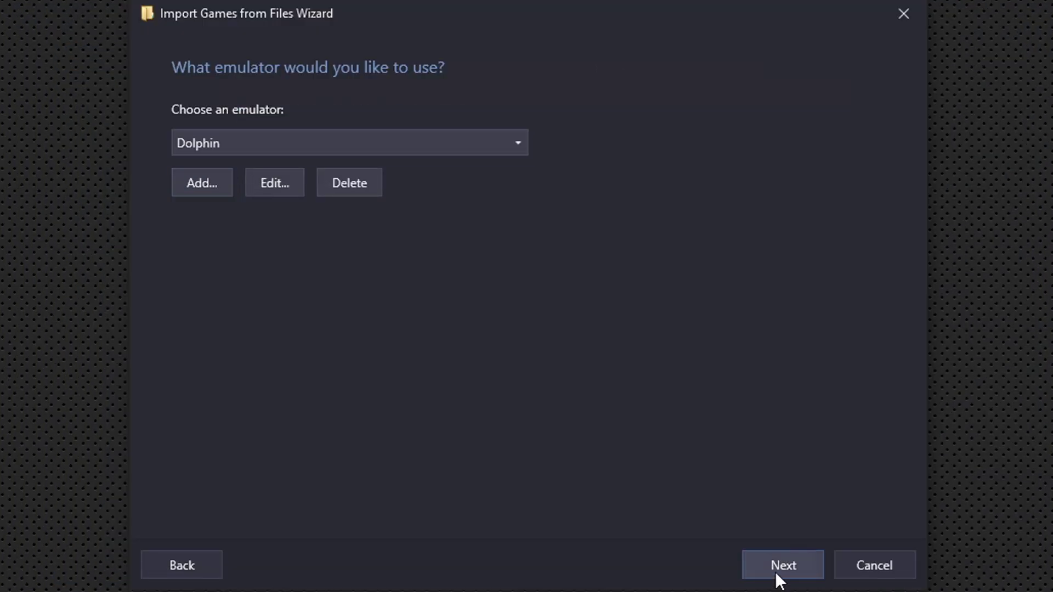
# Step: Use Dolphin as the emulator, leave the files in their current location and keep the local metadata search enabled
pyautogui.click(779, 570)
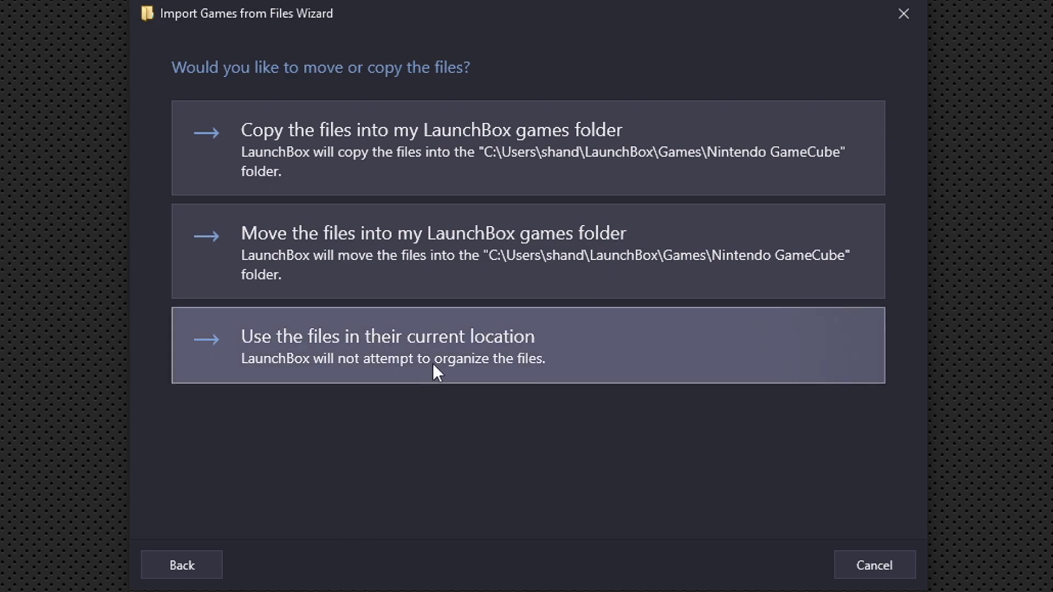
pyautogui.click(538, 338)
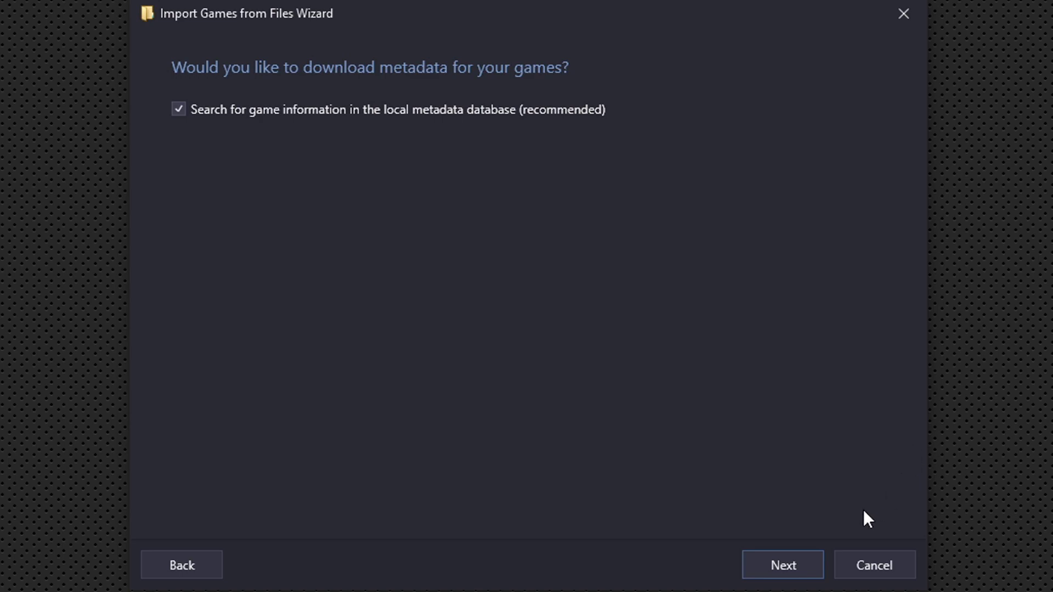
pyautogui.click(797, 563)
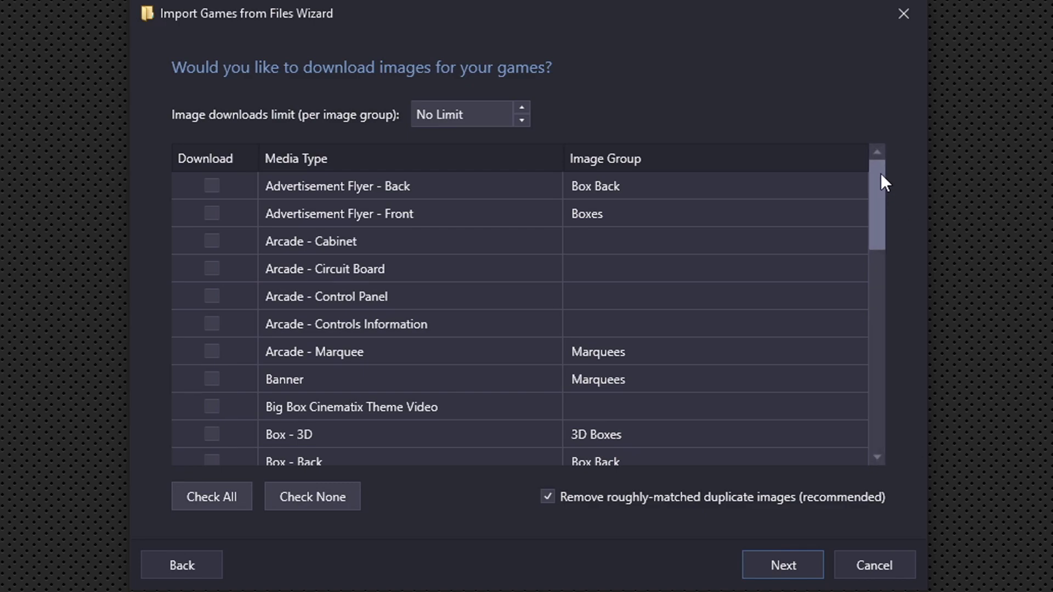
# Step: Add Box - 3D and Box - Back to the image types to download, keeping the other media selections
pyautogui.moveTo(881, 175); pyautogui.dragTo(874, 378)
pyautogui.moveTo(867, 447); pyautogui.dragTo(883, 158)
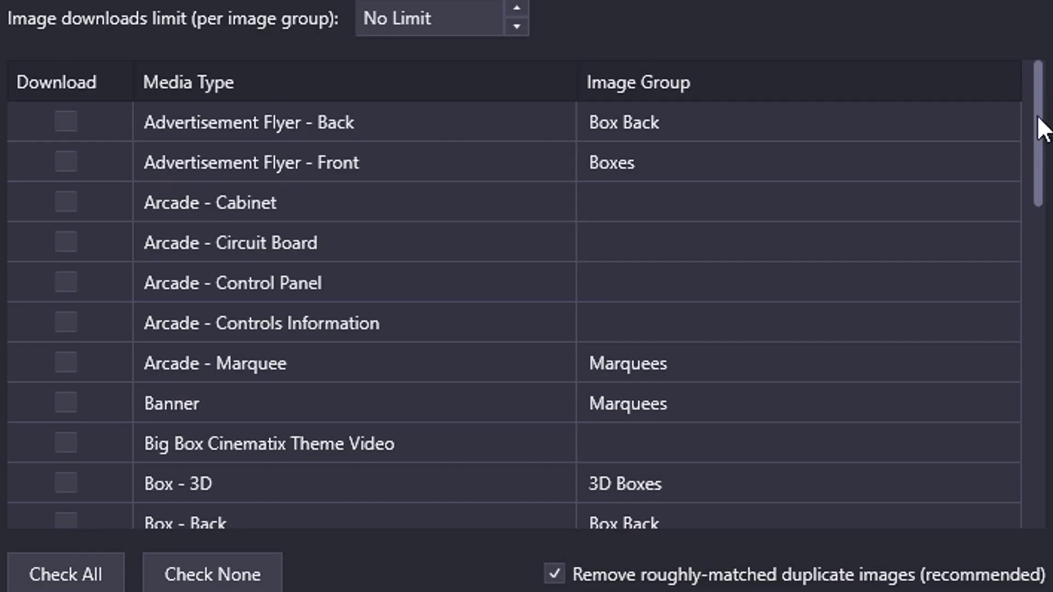
pyautogui.moveTo(881, 191); pyautogui.dragTo(882, 268)
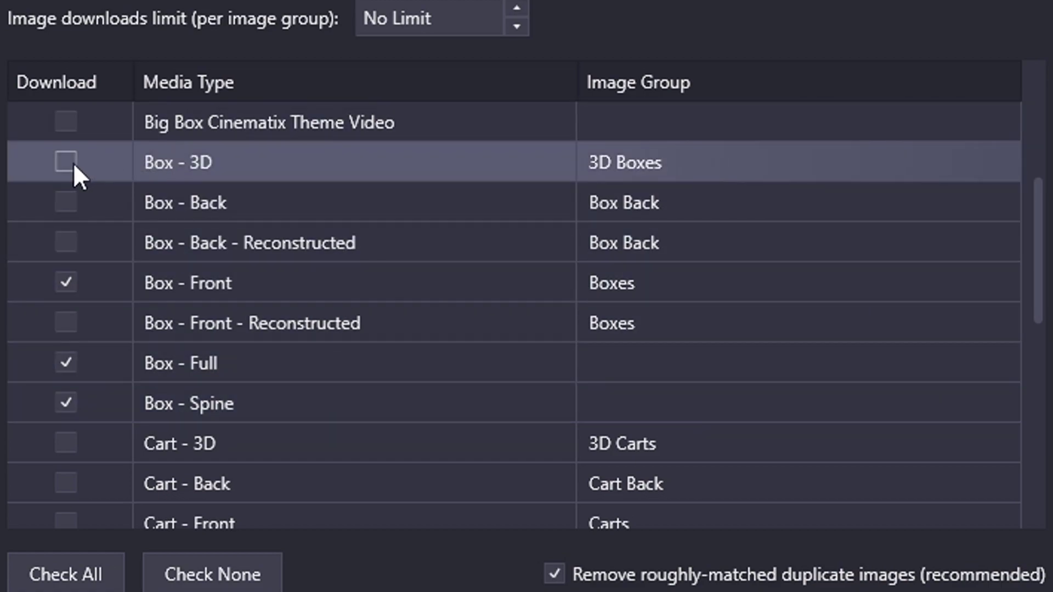
pyautogui.click(71, 160)
pyautogui.click(67, 200)
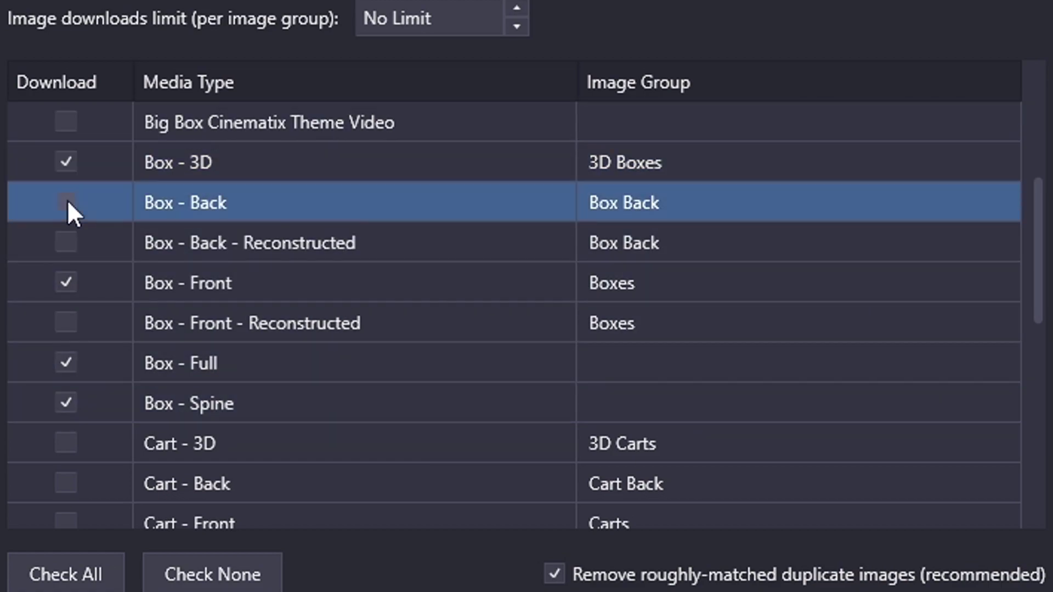
pyautogui.click(67, 200)
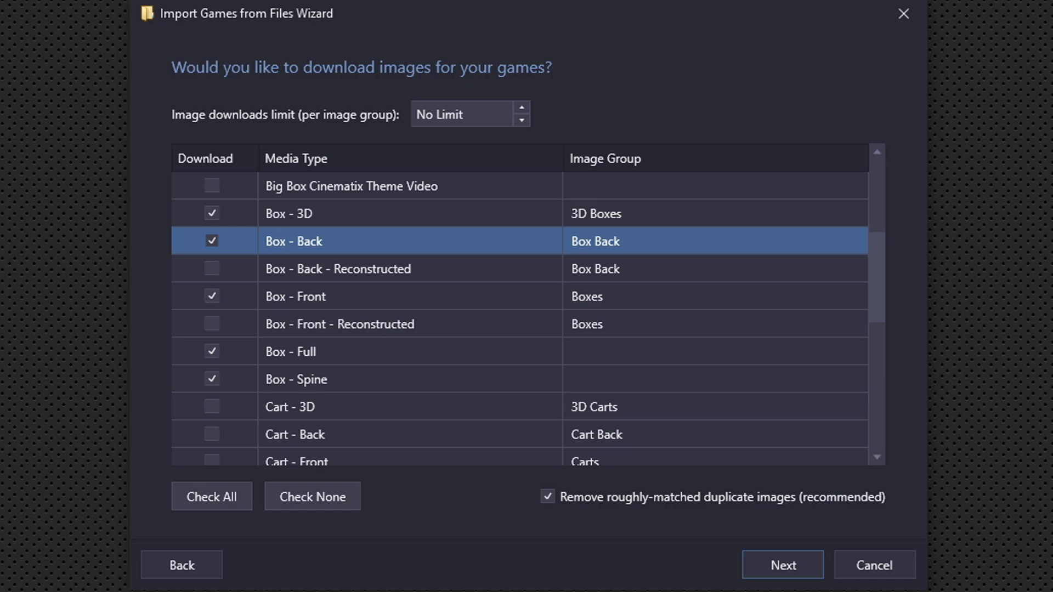
pyautogui.click(811, 576)
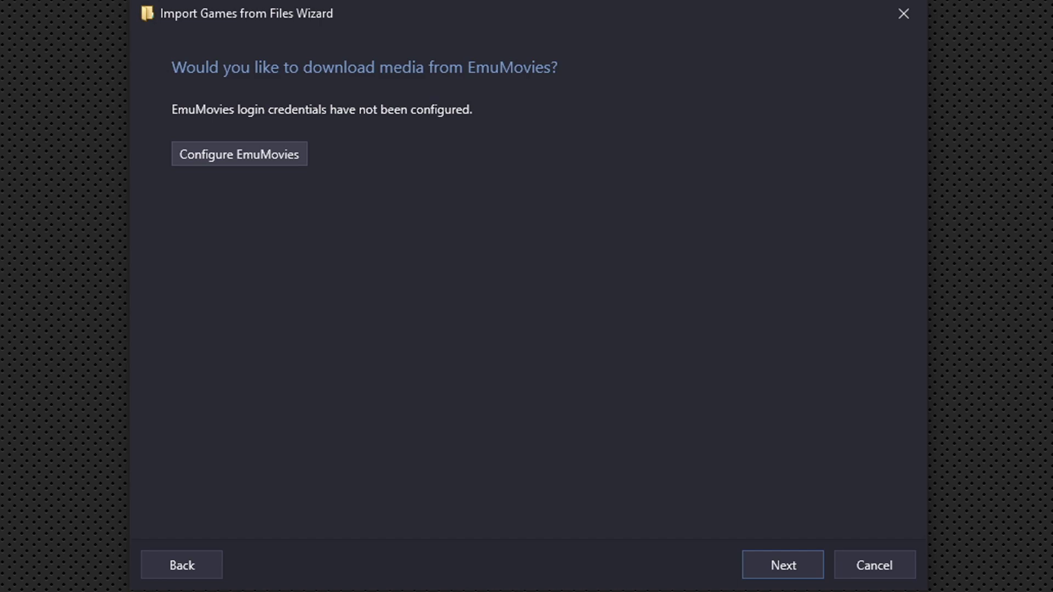
# Step: Skip the EmuMovies setup, keep the default custom options and import the four listed GameCube games
pyautogui.click(773, 571)
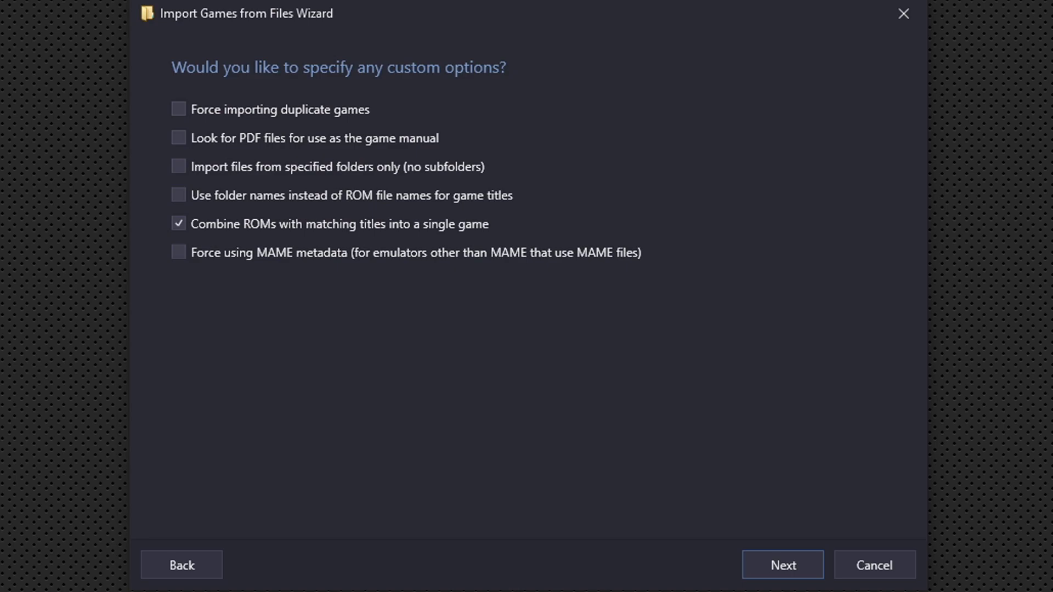
pyautogui.click(811, 562)
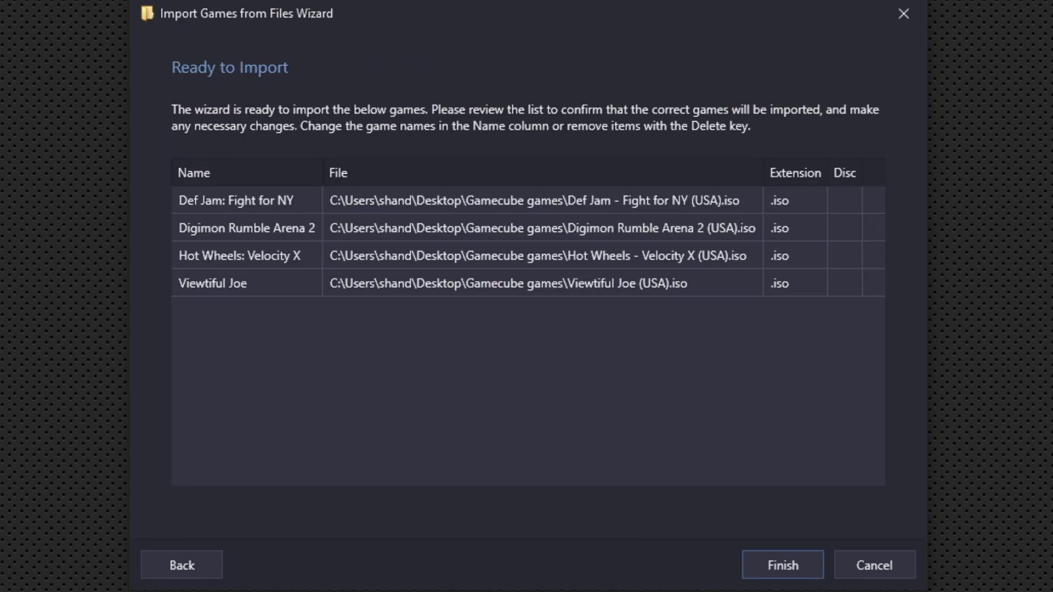
pyautogui.click(795, 569)
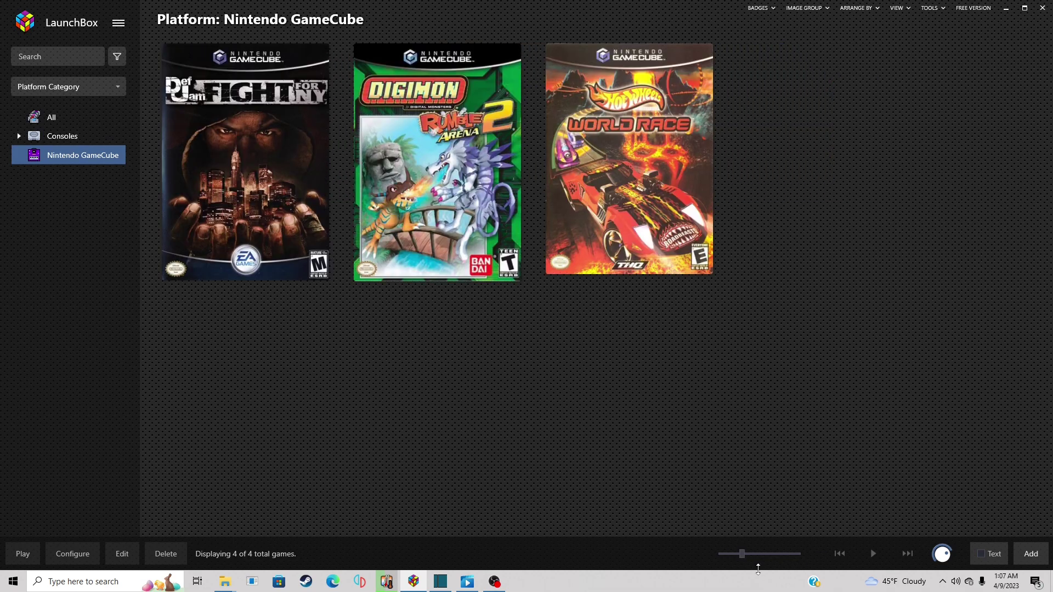
# Step: Display the GameCube library with the 3D Boxes image group and launch Viewtiful Joe
pyautogui.click(748, 556)
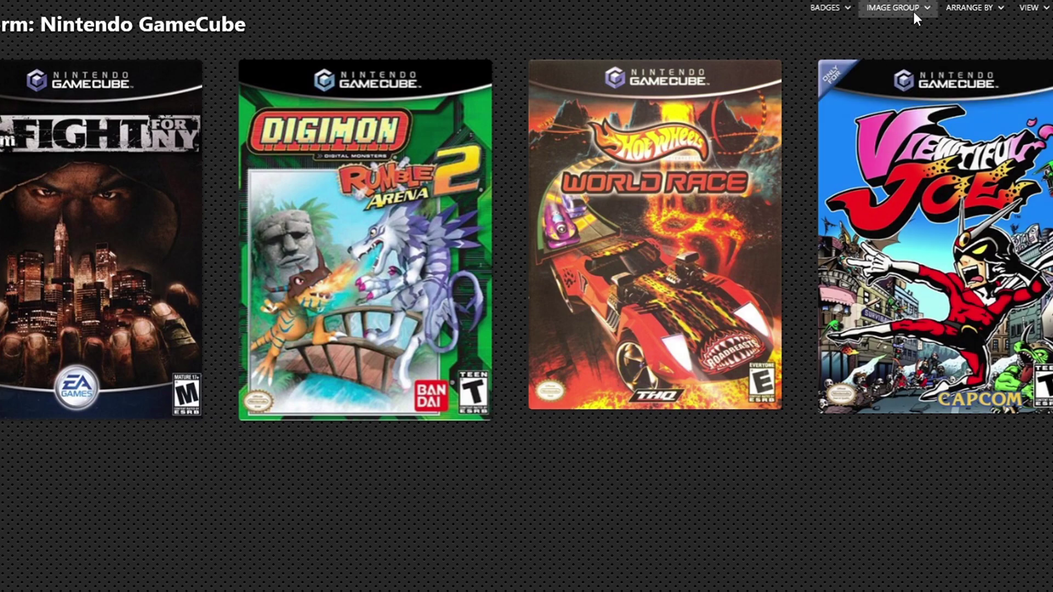
pyautogui.click(914, 15)
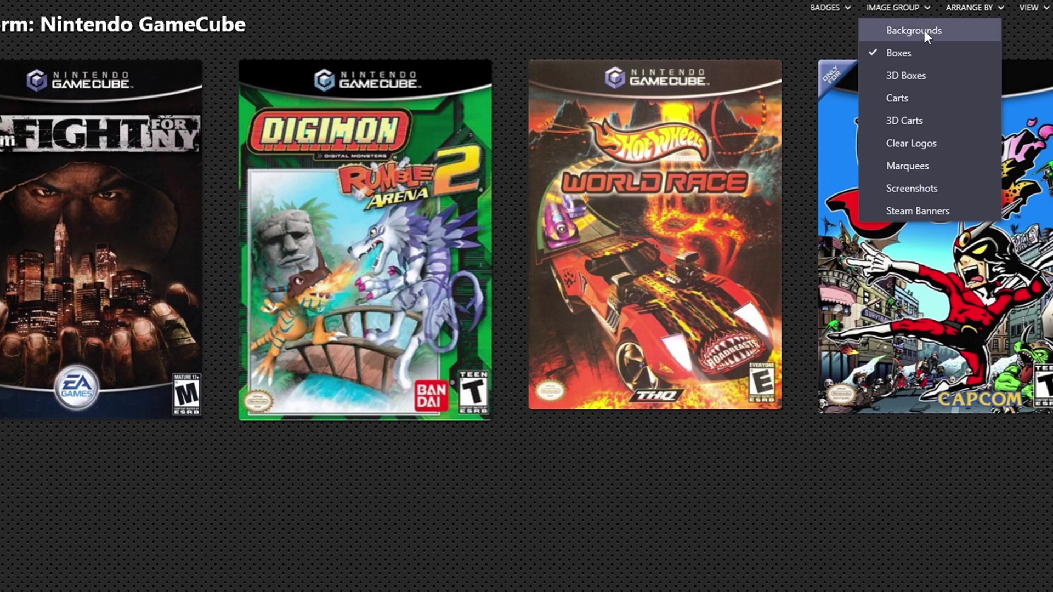
pyautogui.click(936, 77)
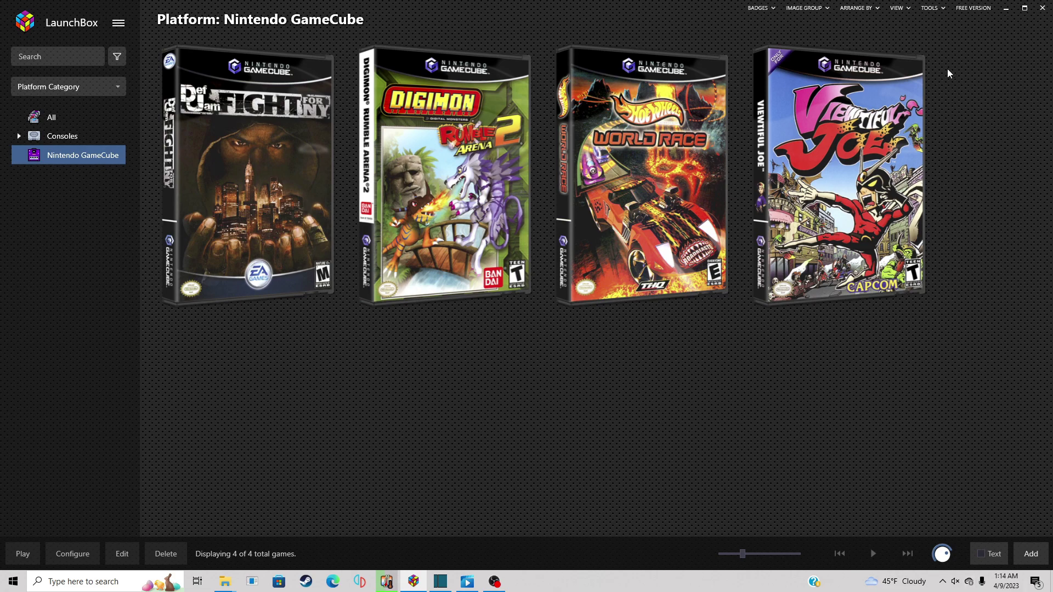
pyautogui.doubleClick(860, 148)
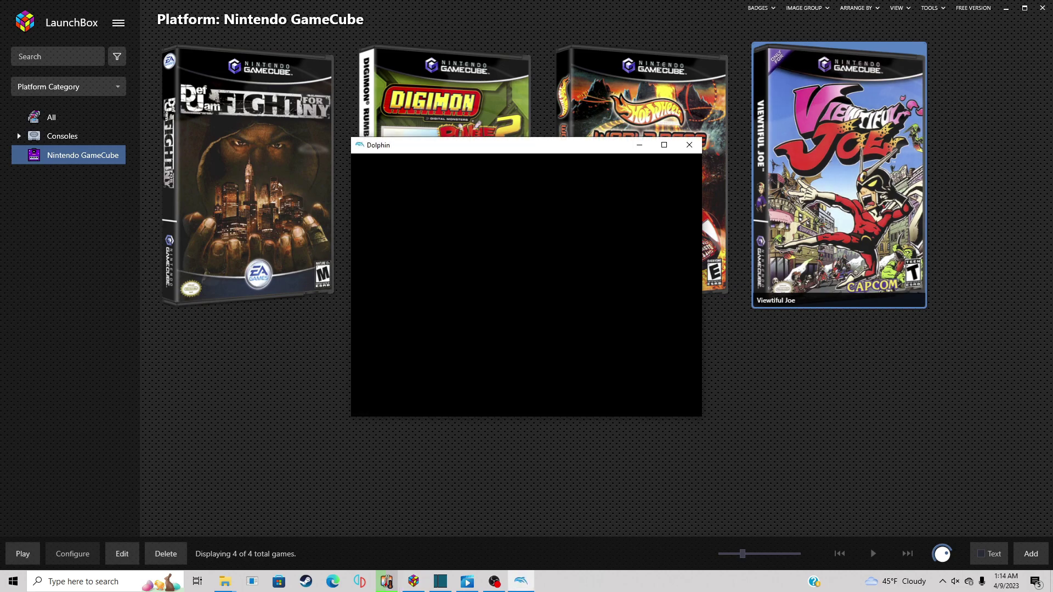